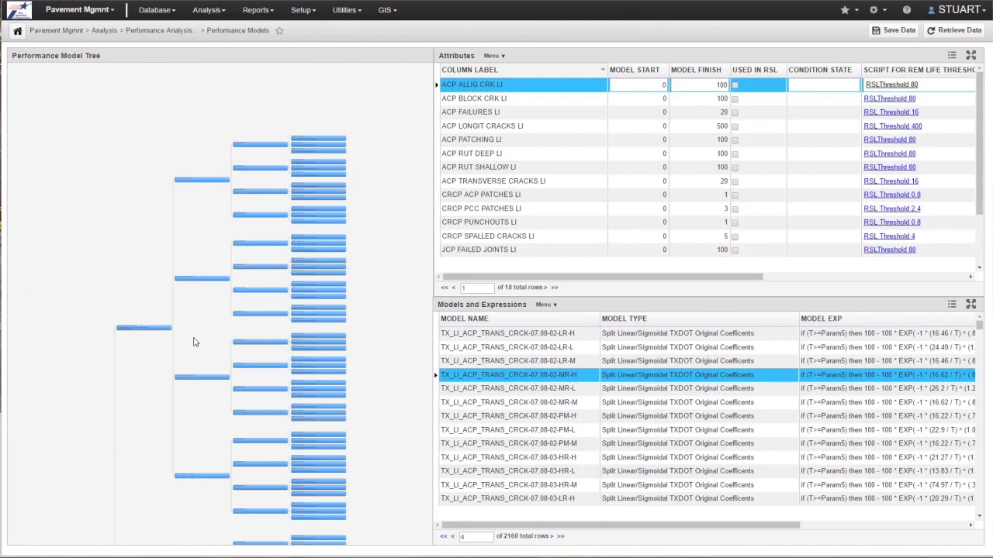
# Step: Zoom into the performance model tree and pan to the H, M and L traffic-level leaf nodes
pyautogui.scroll(3, 194, 342)
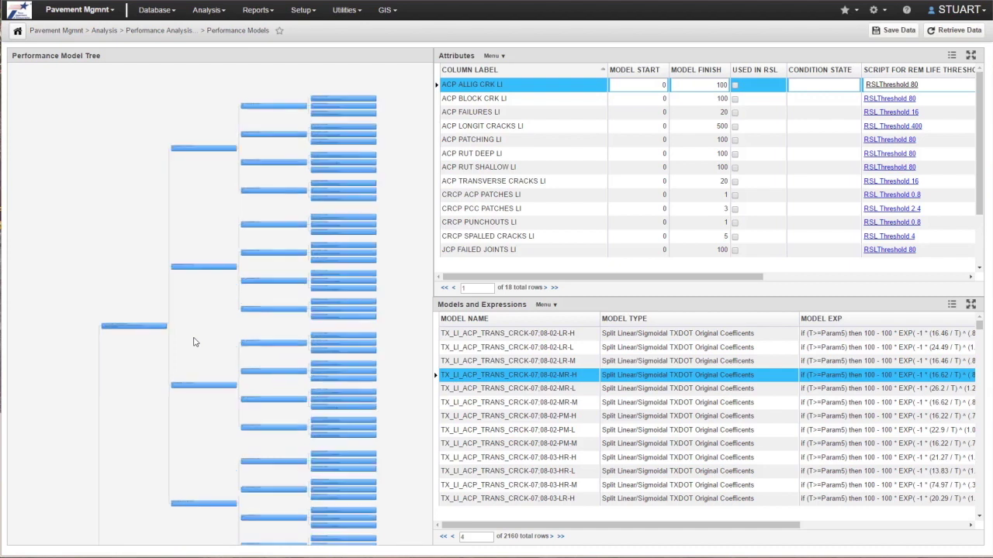
pyautogui.scroll(3, 193, 342)
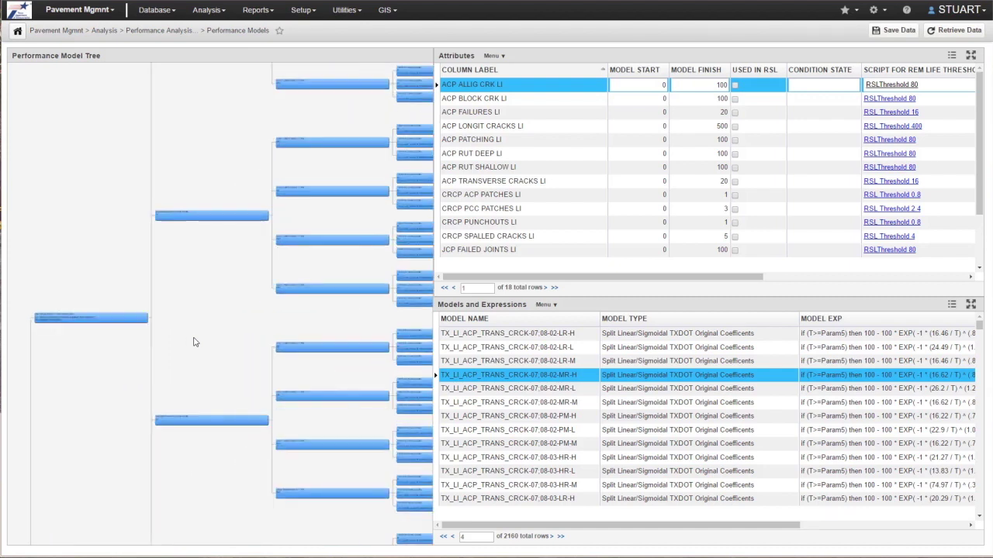
pyautogui.scroll(2, 244, 353)
pyautogui.scroll(3, 285, 340)
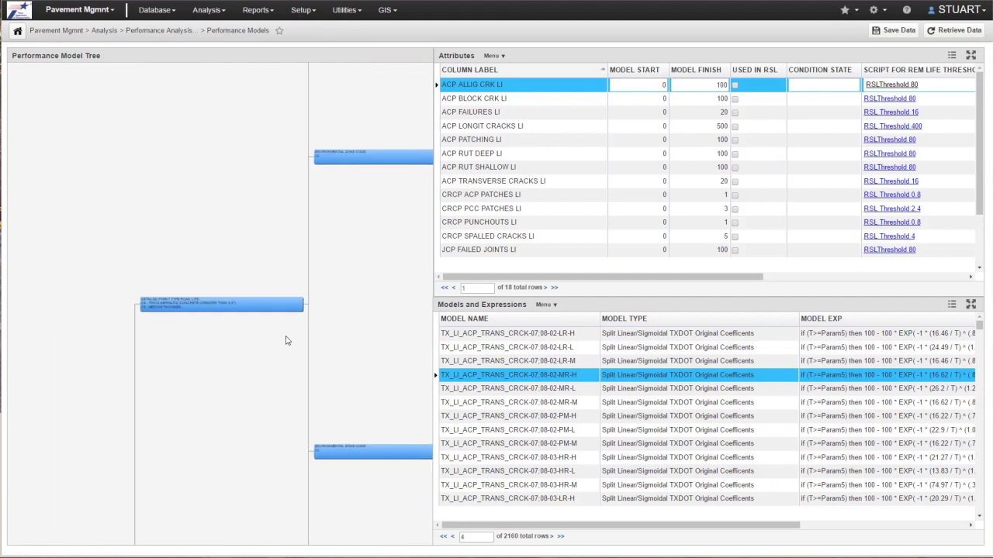
pyautogui.moveTo(217, 342); pyautogui.dragTo(288, 331)
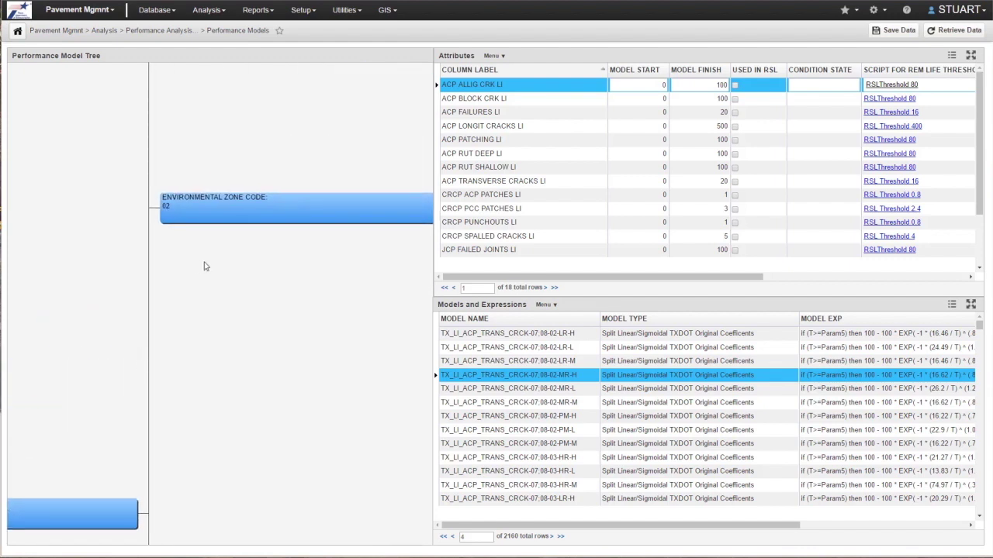
pyautogui.moveTo(345, 256); pyautogui.dragTo(244, 364)
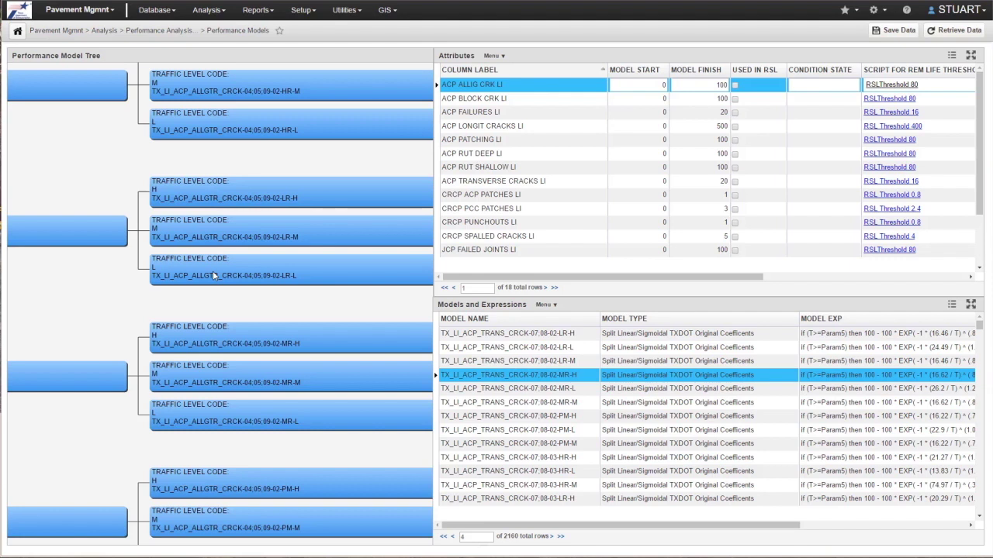
# Step: Locate the 02-LR-L node's alligator-cracking model in the models list, then select the 01-PM-L model
pyautogui.rightClick(311, 273)
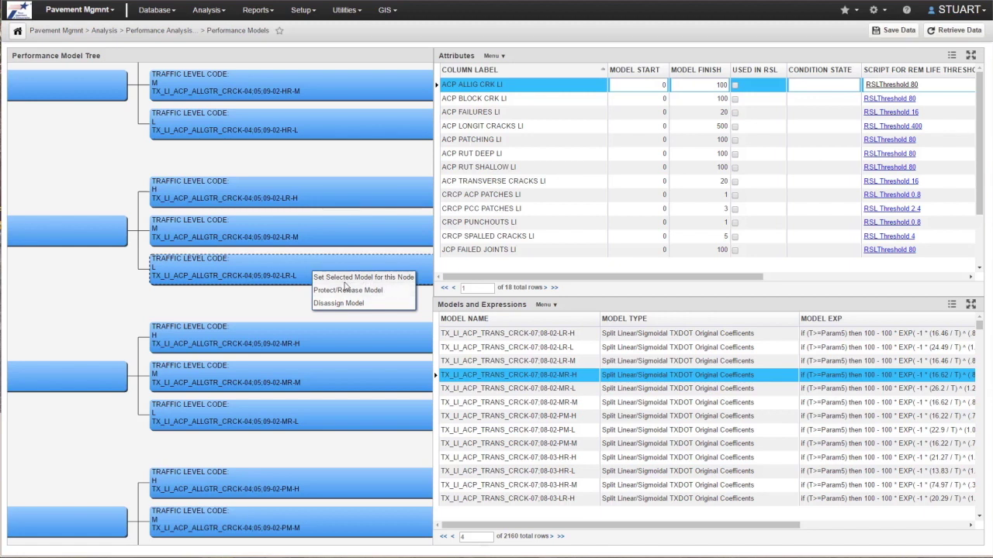
pyautogui.click(284, 272)
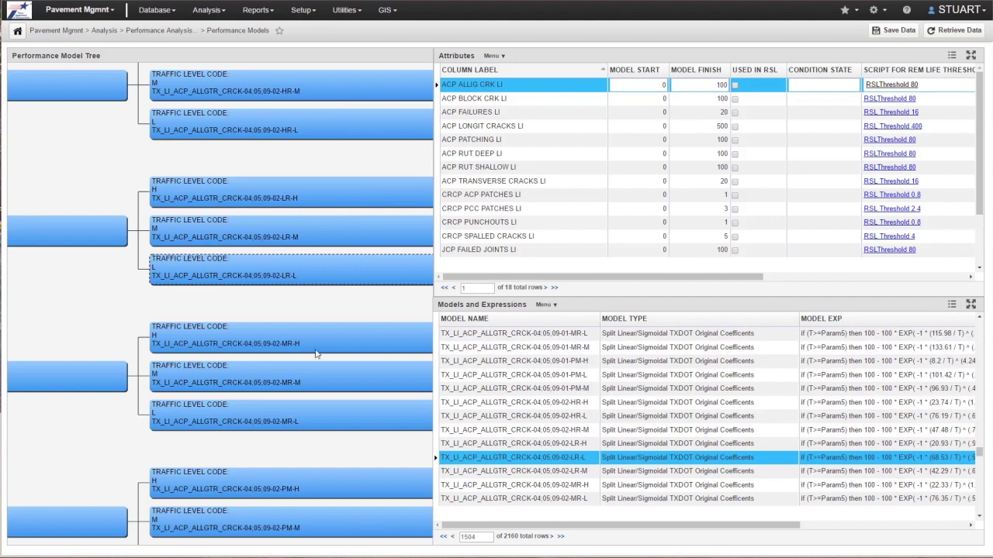
pyautogui.rightClick(274, 342)
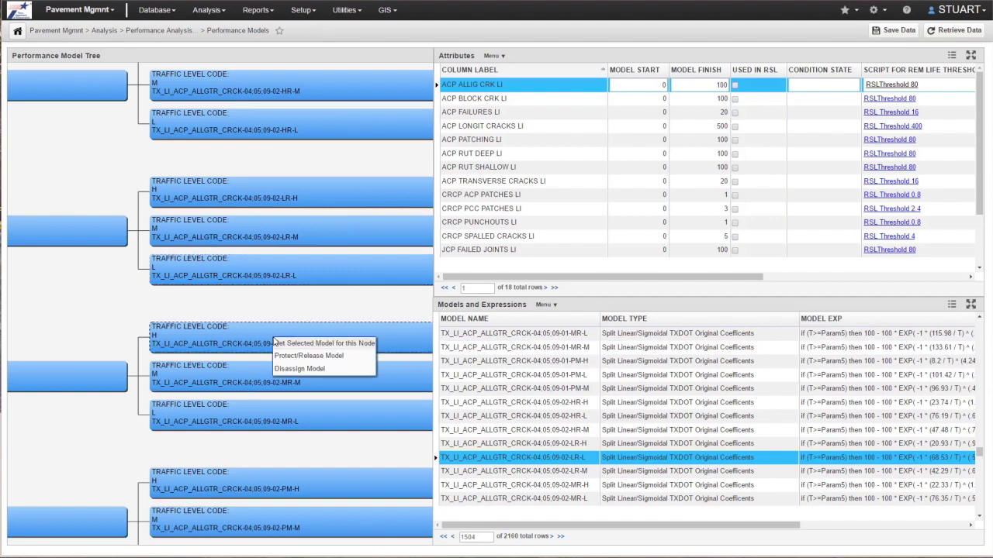
pyautogui.click(748, 377)
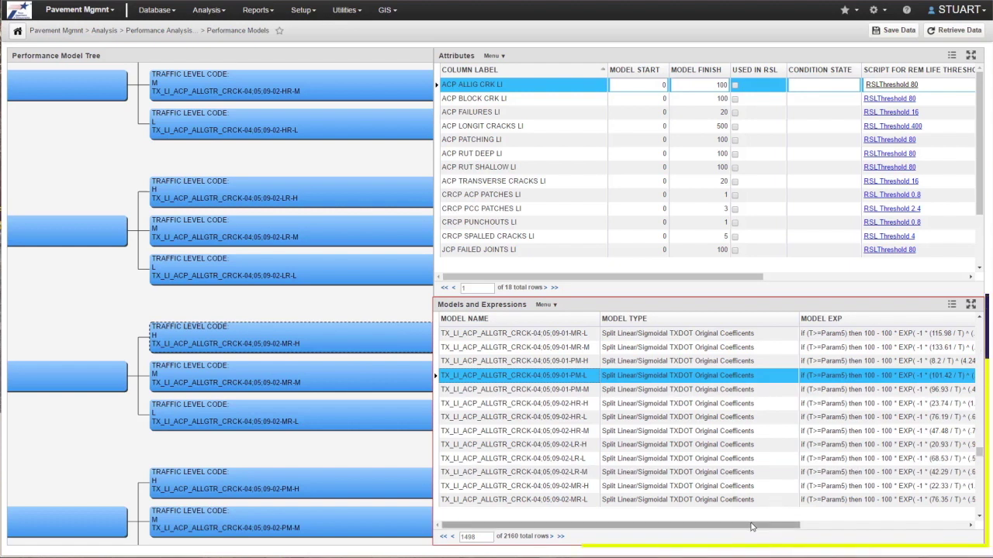
pyautogui.moveTo(751, 527); pyautogui.dragTo(846, 526)
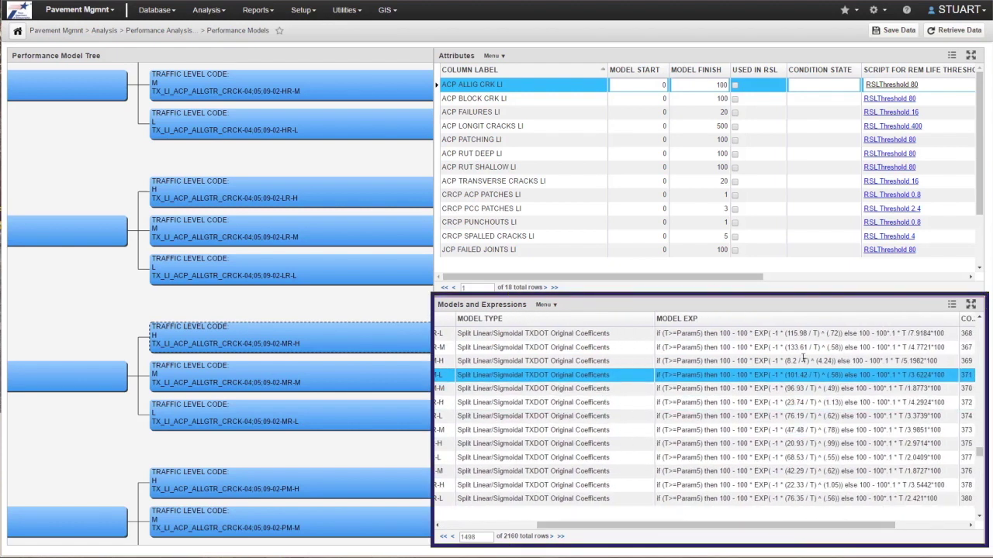
pyautogui.rightClick(738, 376)
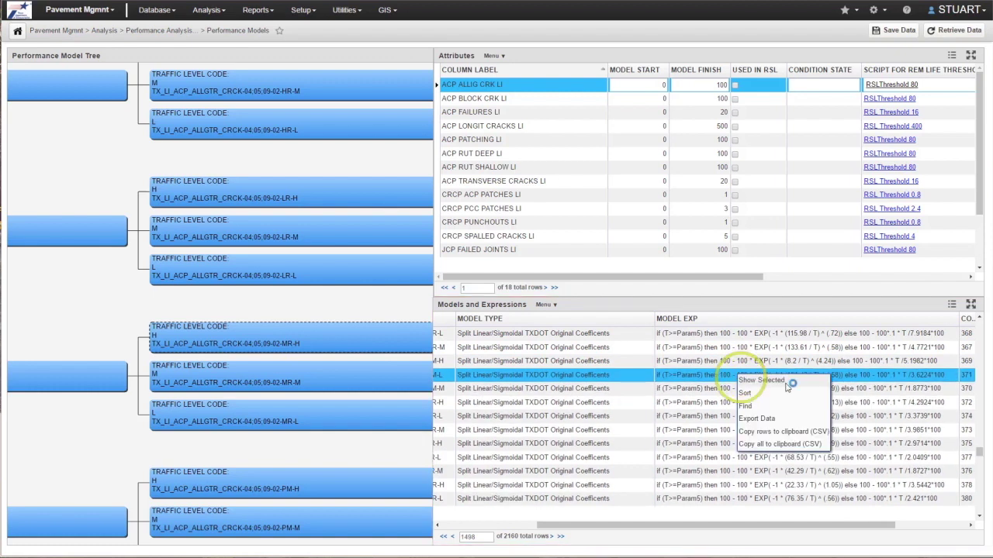
pyautogui.click(781, 381)
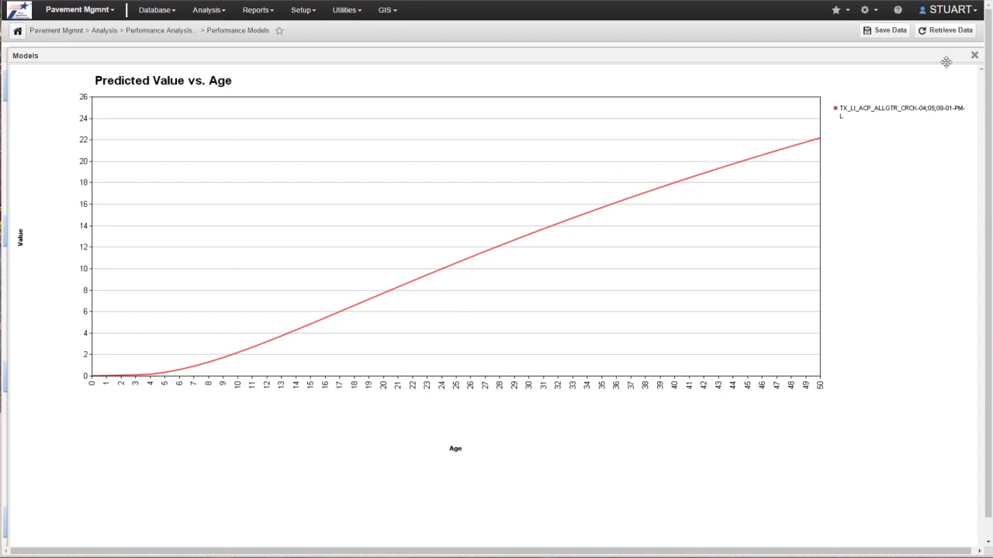
pyautogui.click(974, 56)
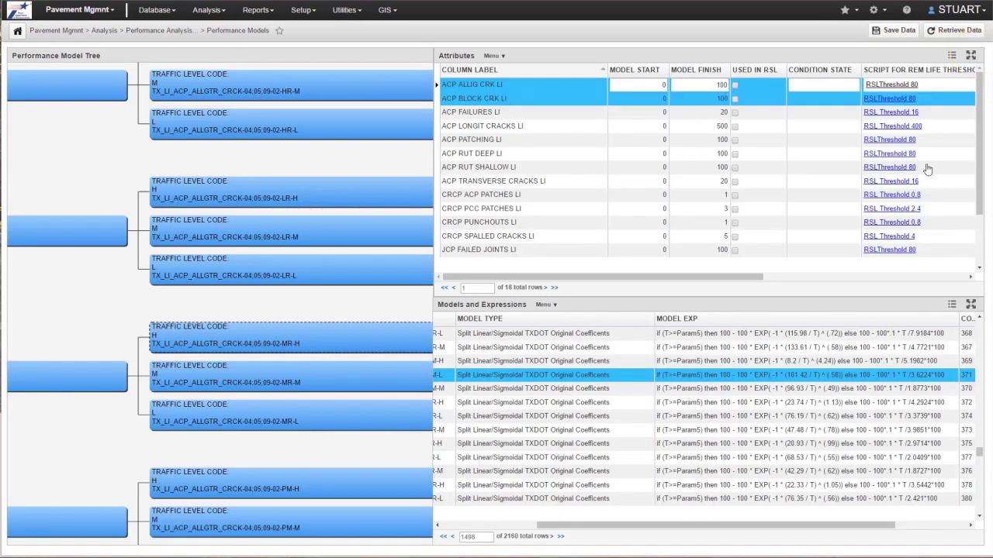
pyautogui.moveTo(847, 532); pyautogui.dragTo(908, 532)
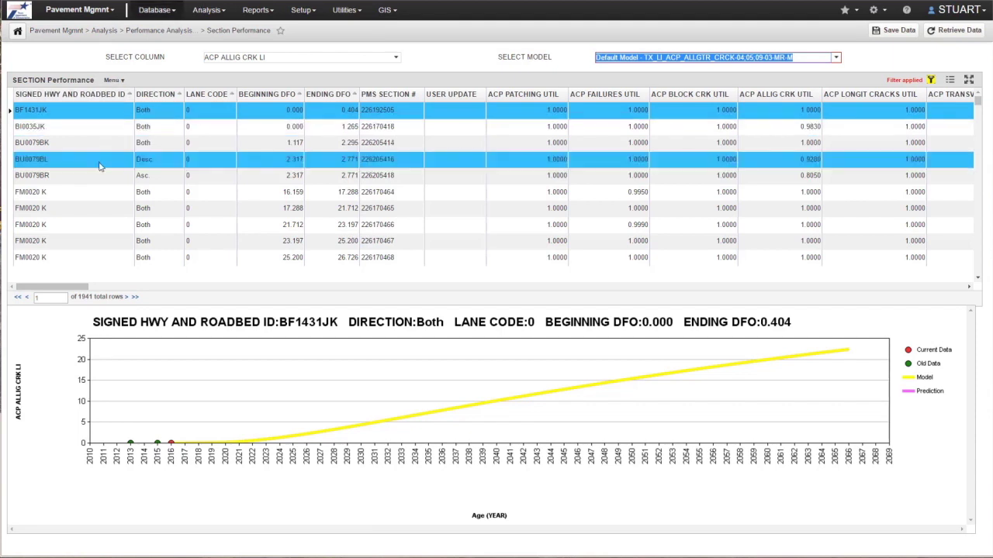
# Step: Chart sections BI0035JK, BU0079BK/BL/BR and FM0020 K at 16.159, 17.288, 21.712, 23.197, then BI0035JK again
pyautogui.click(160, 127)
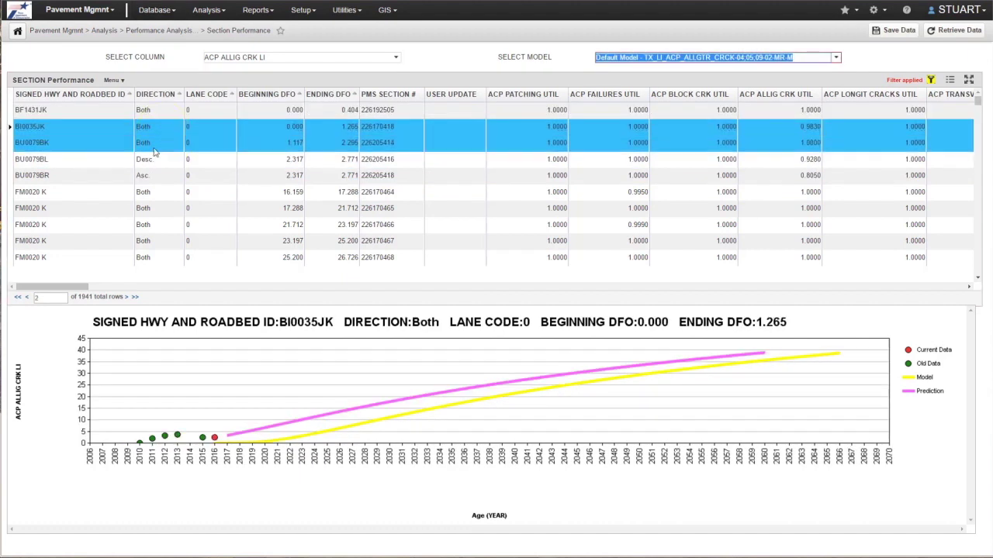
pyautogui.click(154, 147)
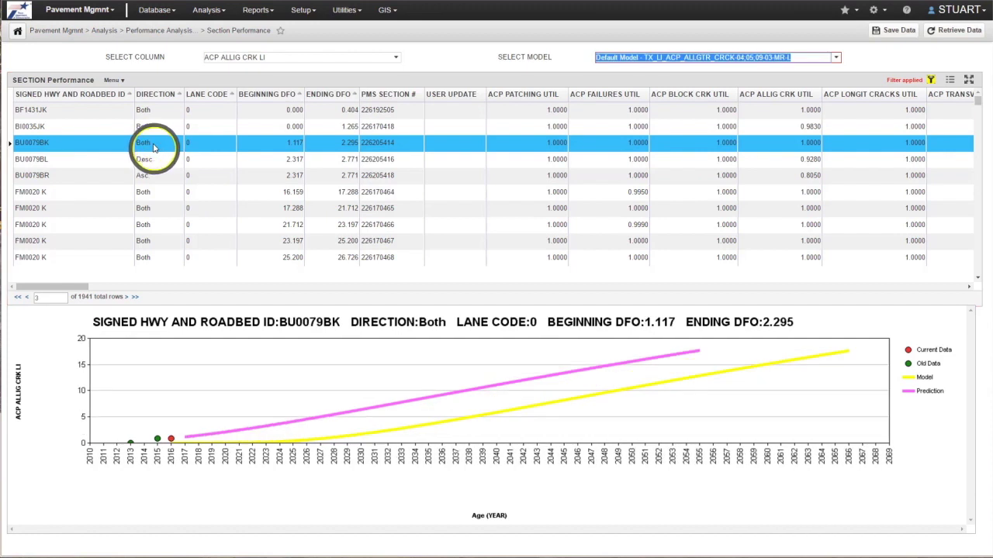
pyautogui.click(153, 158)
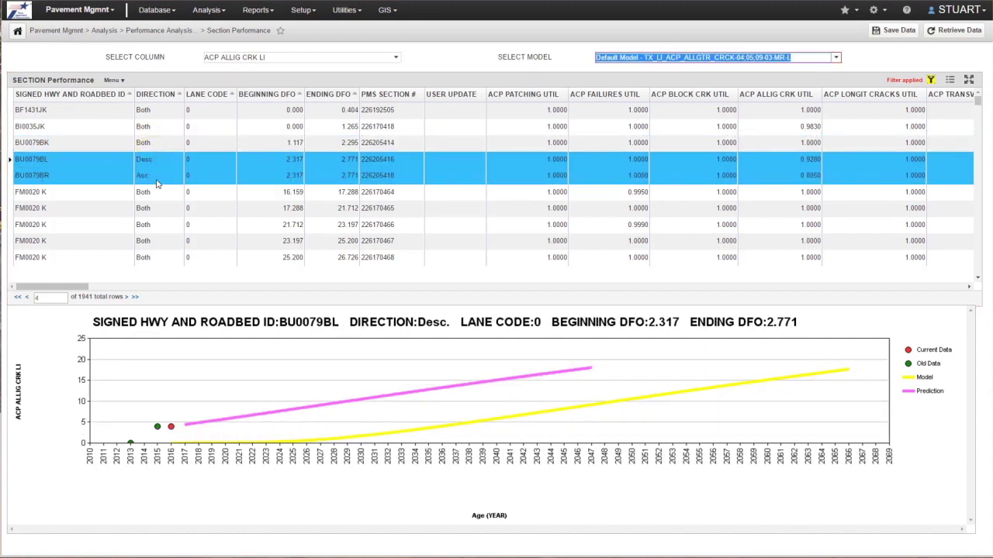
pyautogui.click(156, 180)
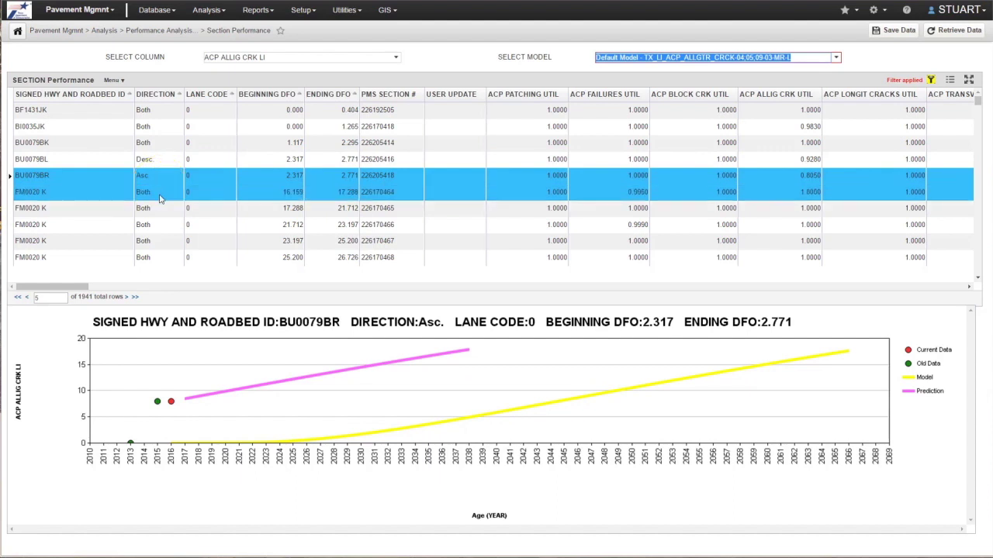
pyautogui.click(159, 196)
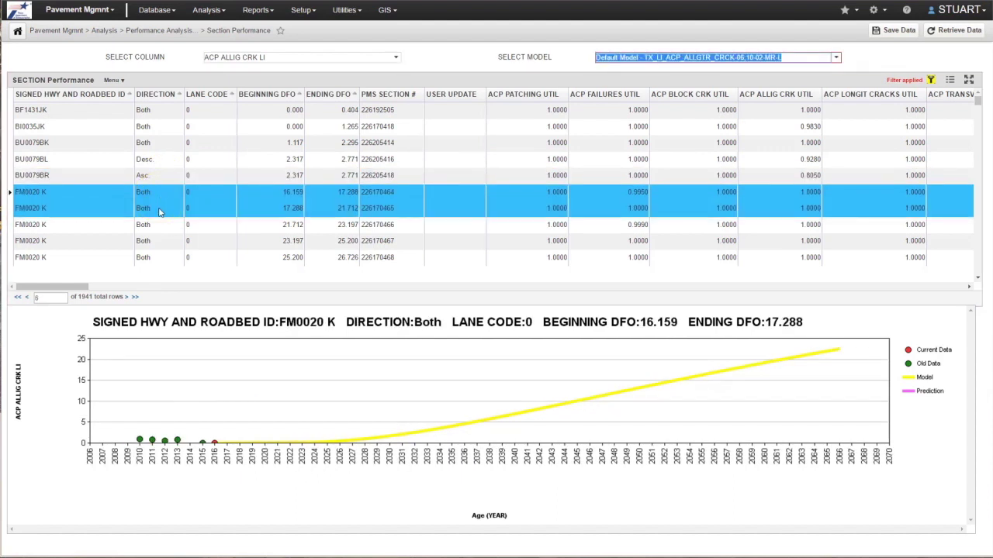
pyautogui.click(159, 211)
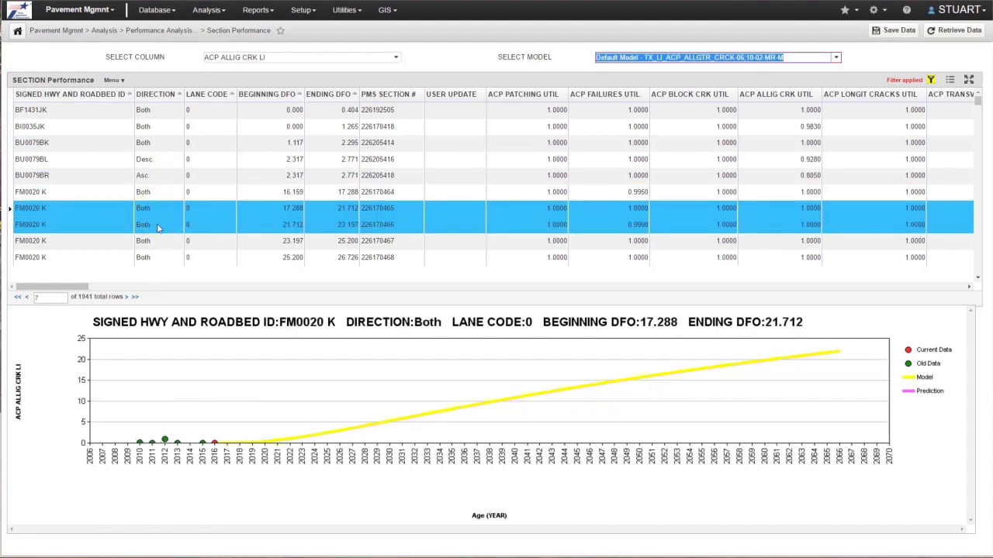
pyautogui.click(157, 226)
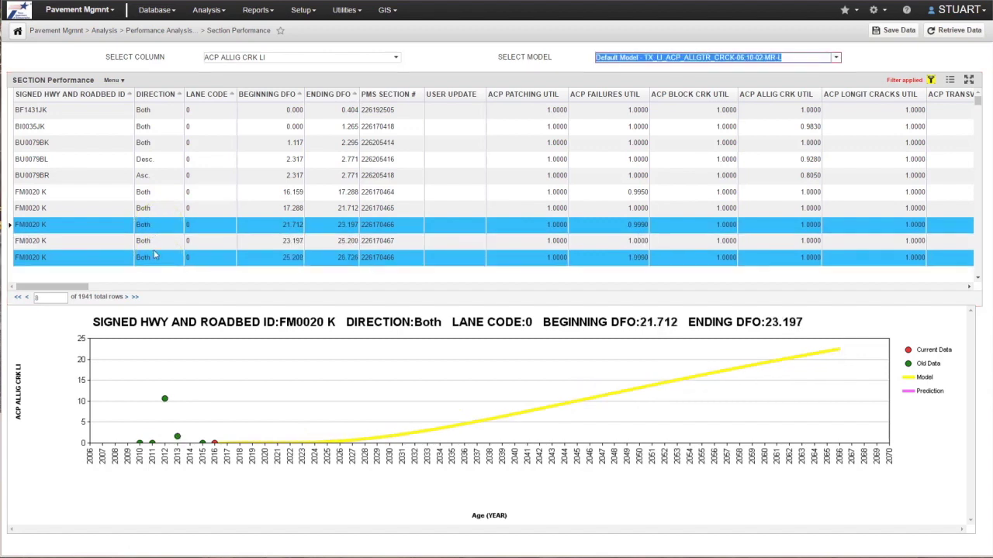
pyautogui.click(155, 245)
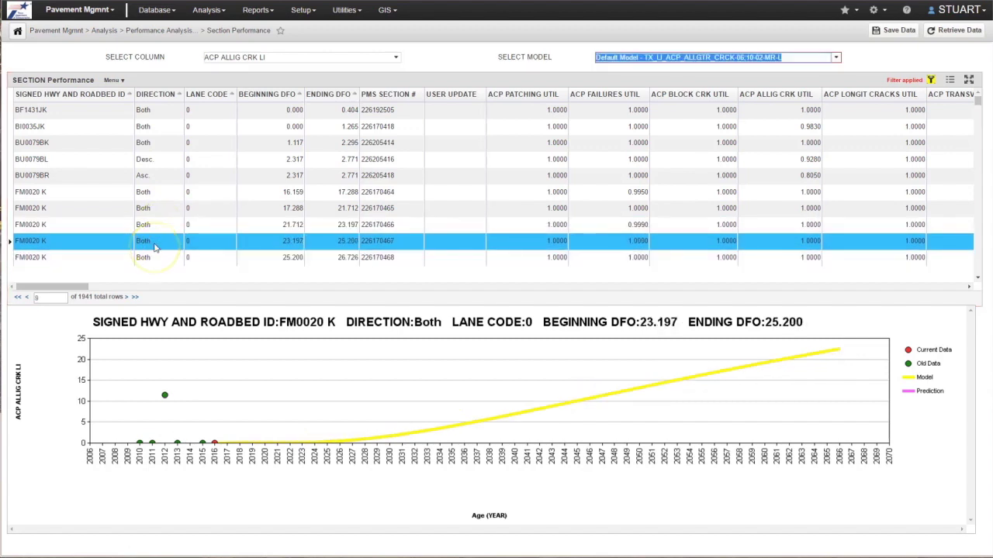
pyautogui.click(163, 129)
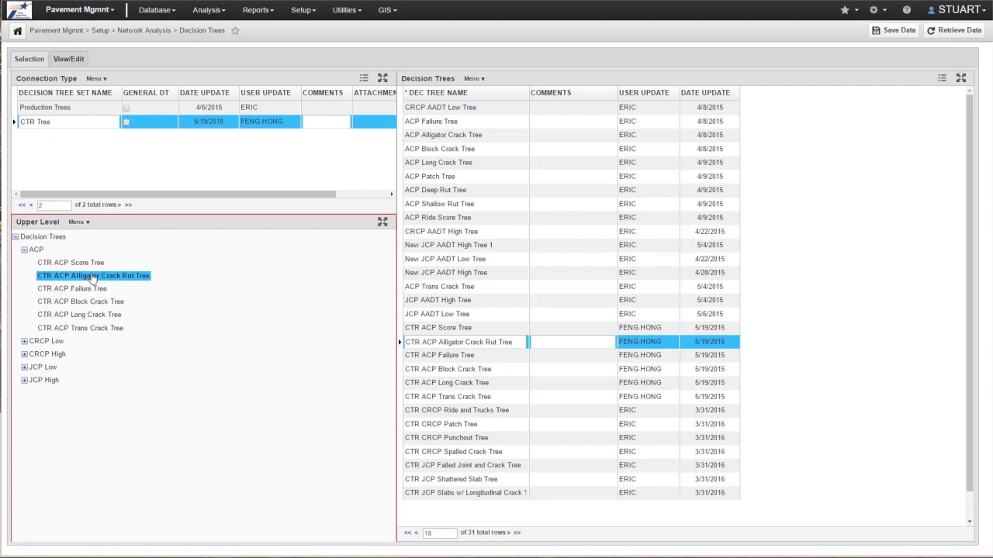
# Step: Show the CTR ACP Alligator Crack Rut Tree as a View/Edit diagram split by rut index and AADT/lane
pyautogui.click(66, 59)
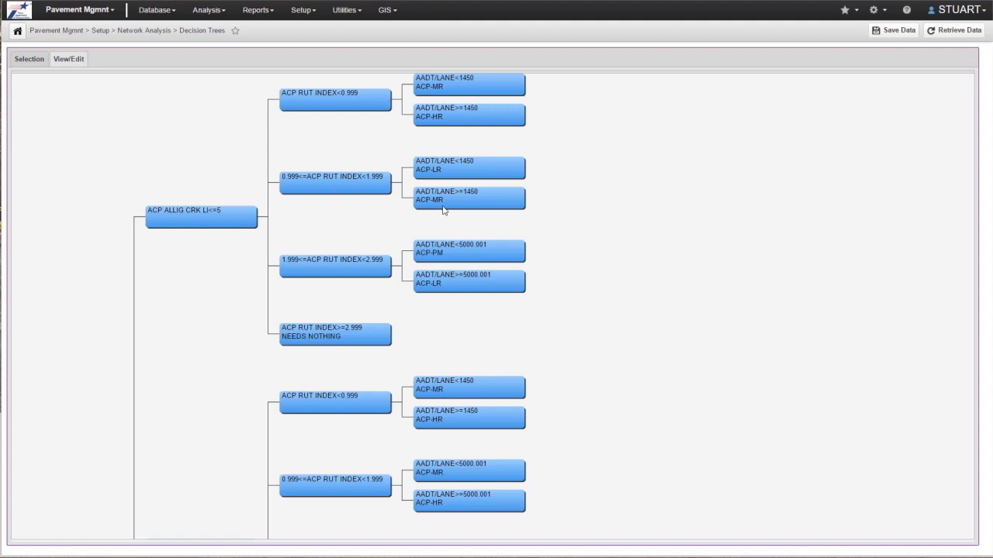
pyautogui.scroll(1, 449, 222)
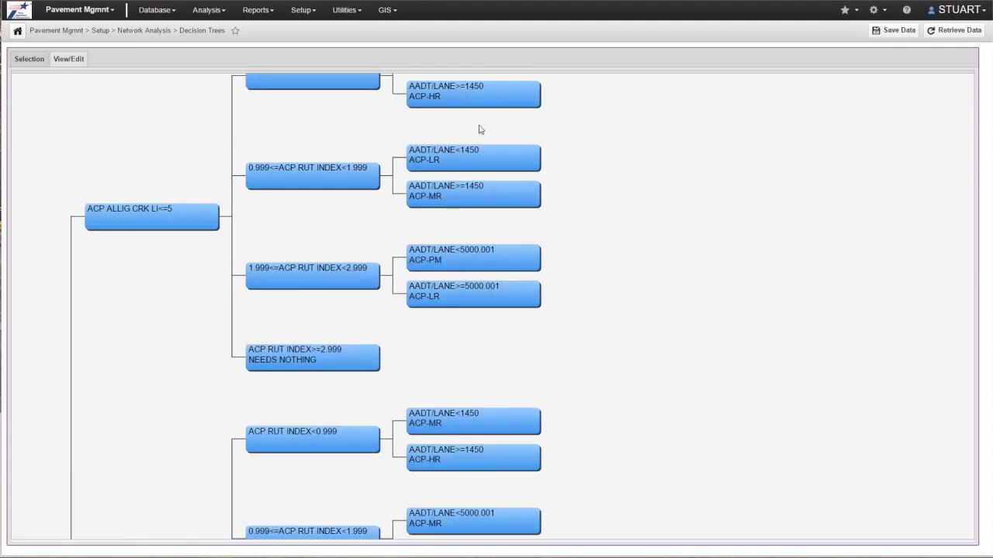
pyautogui.rightClick(474, 92)
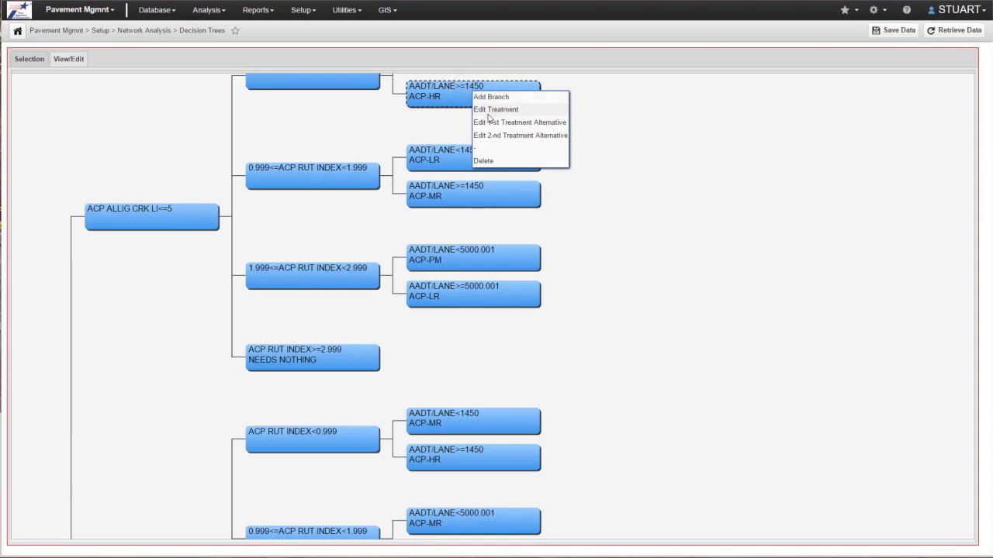
pyautogui.click(515, 113)
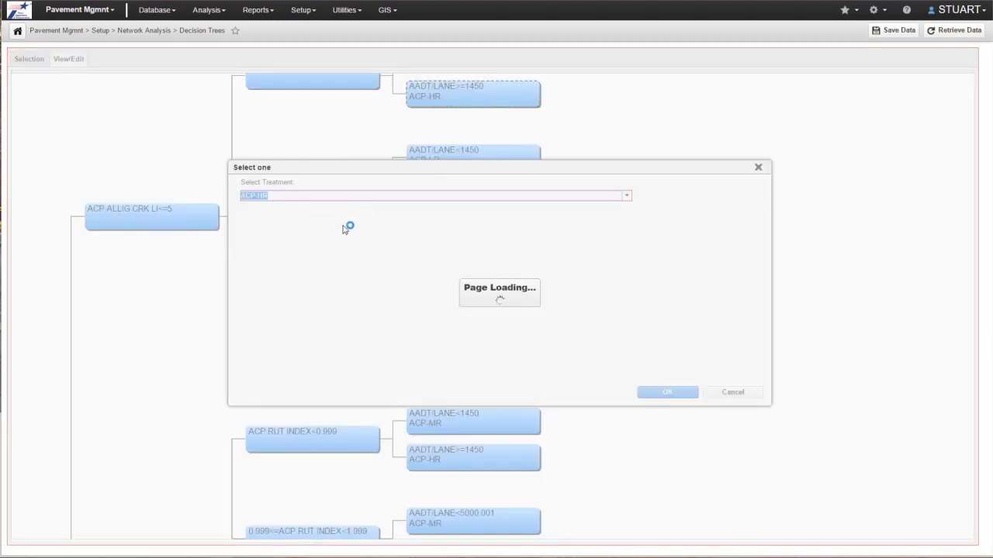
pyautogui.click(629, 198)
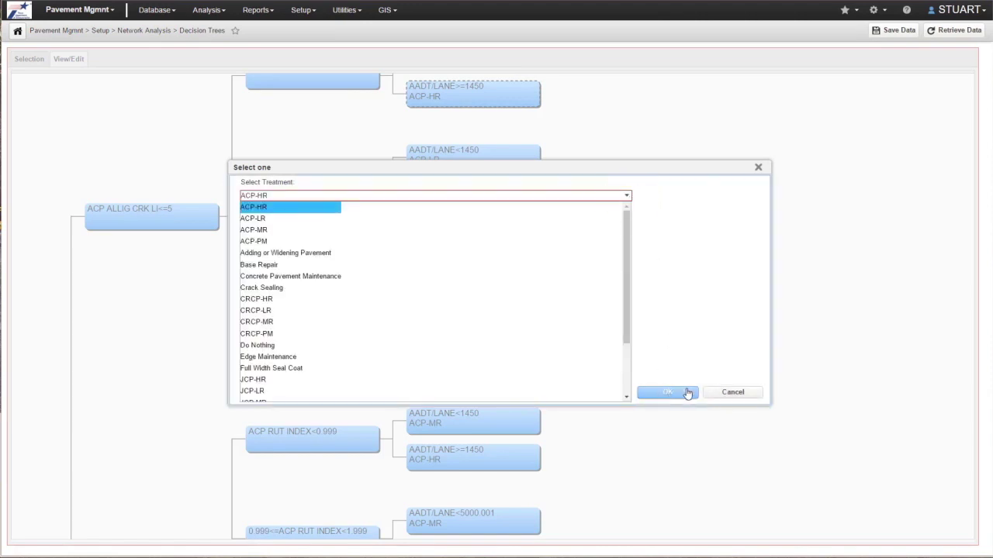
pyautogui.click(723, 394)
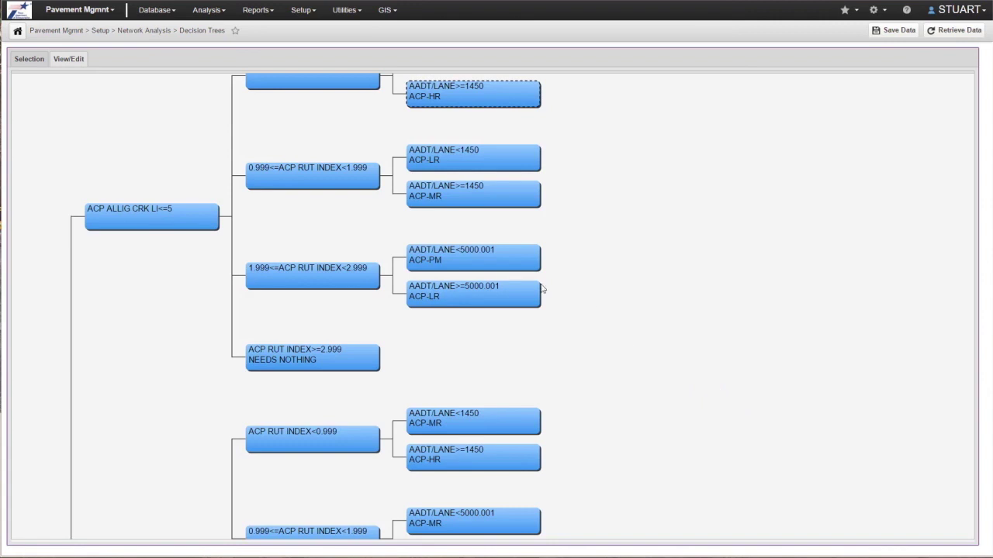